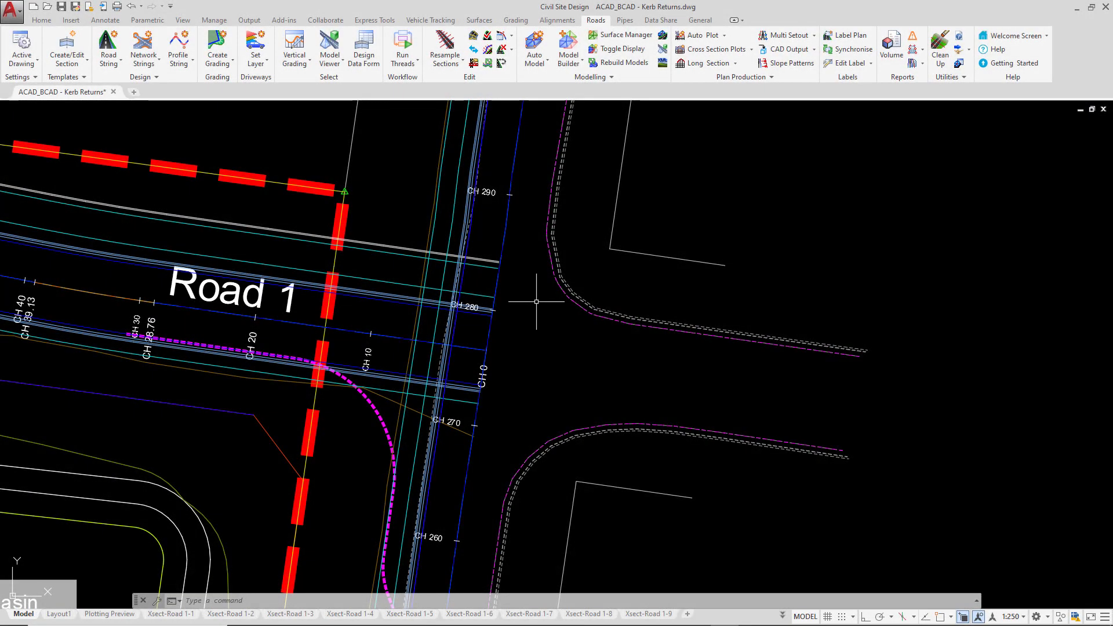
Start a new kerb return at the Road 1 / Existing Road Crown corner, opening its radius-10 Kerb Definition.
{"action": "mouse_move", "coordinate": [536, 301]}
{"action": "middle_mouse_down"}
{"action": "mouse_move", "coordinate": [529, 293]}
{"action": "mouse_move", "coordinate": [510, 313]}
{"action": "middle_mouse_up"}
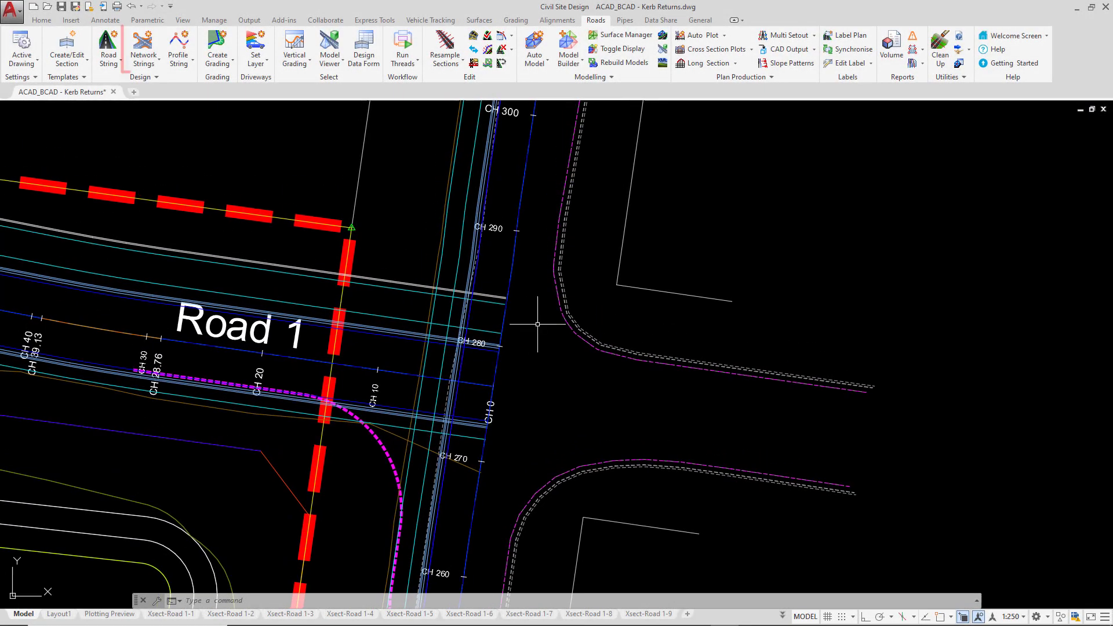
{"action": "left_click", "coordinate": [154, 67]}
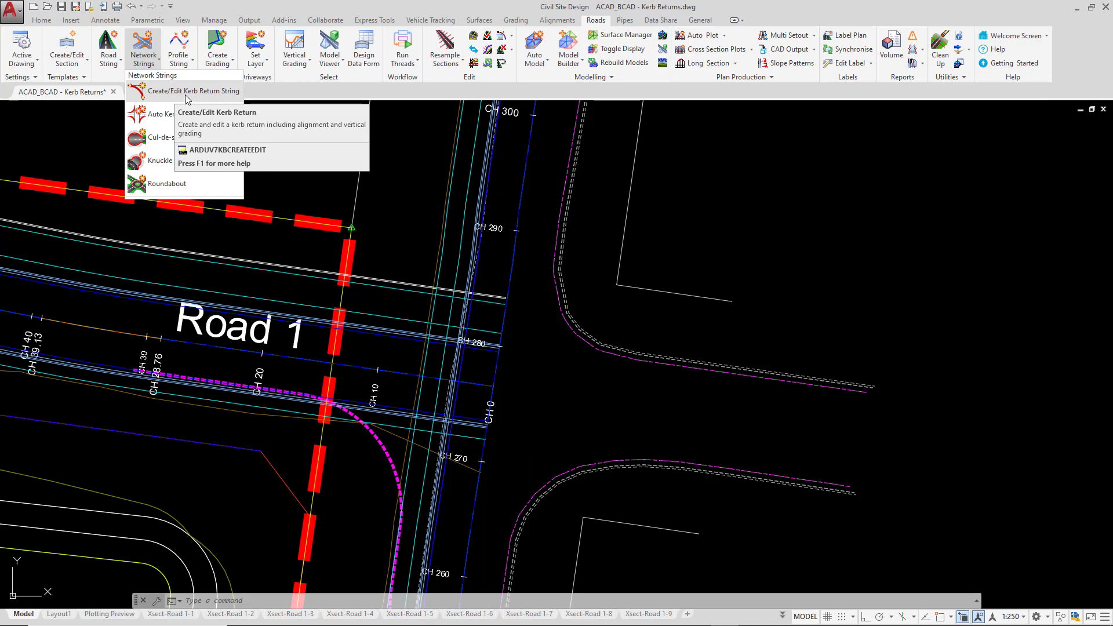
{"action": "left_click", "coordinate": [177, 98]}
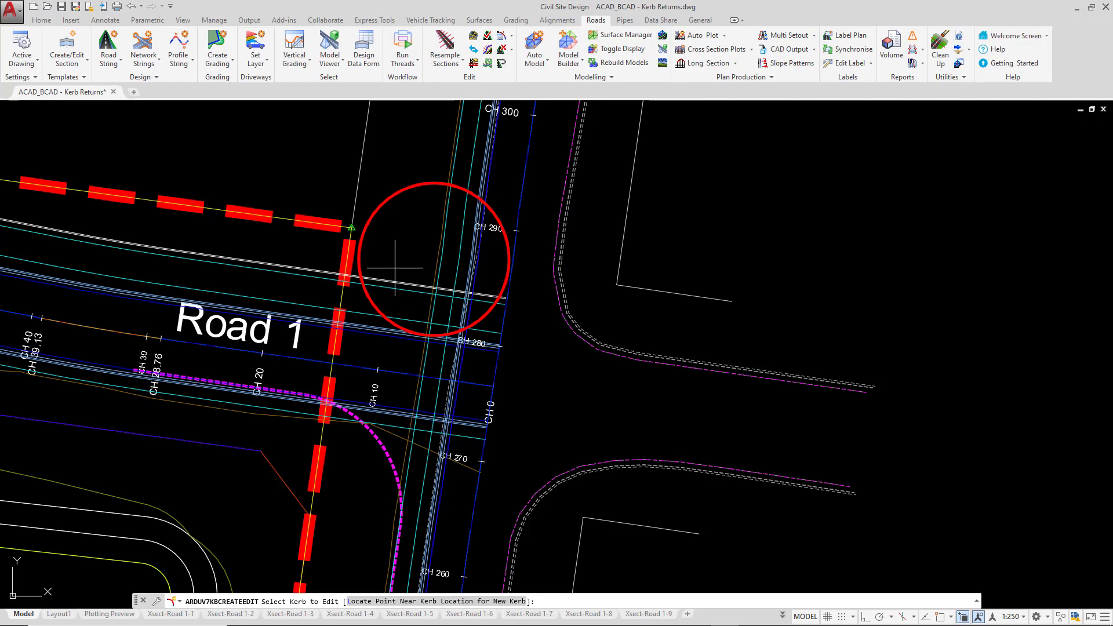
{"action": "left_click", "coordinate": [381, 252]}
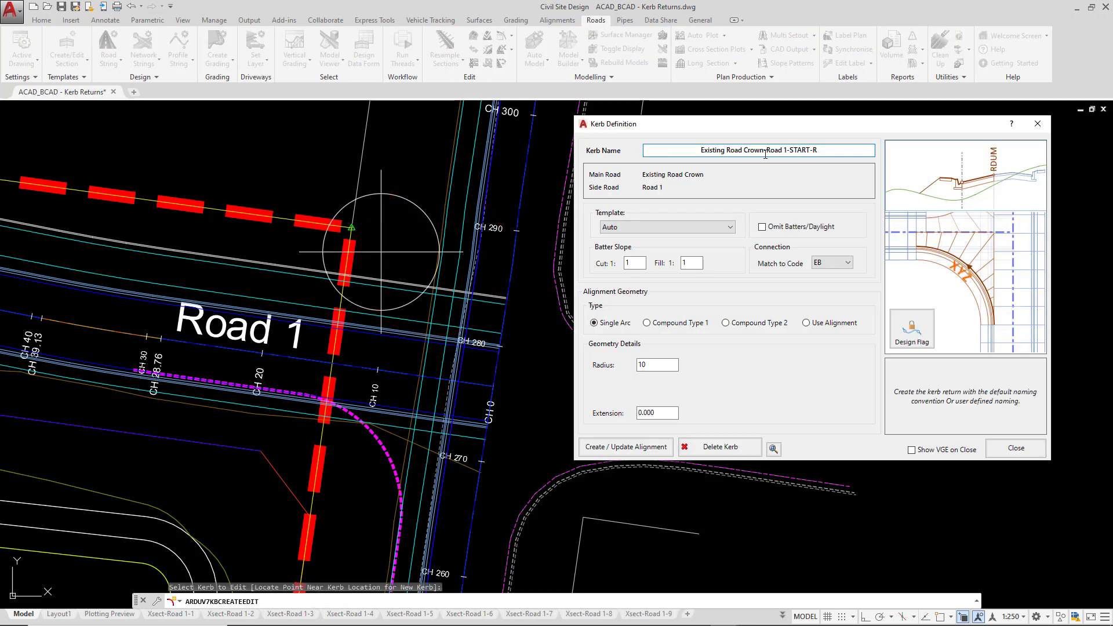
{"action": "left_click_drag", "start_coordinate": [723, 129], "coordinate": [665, 194]}
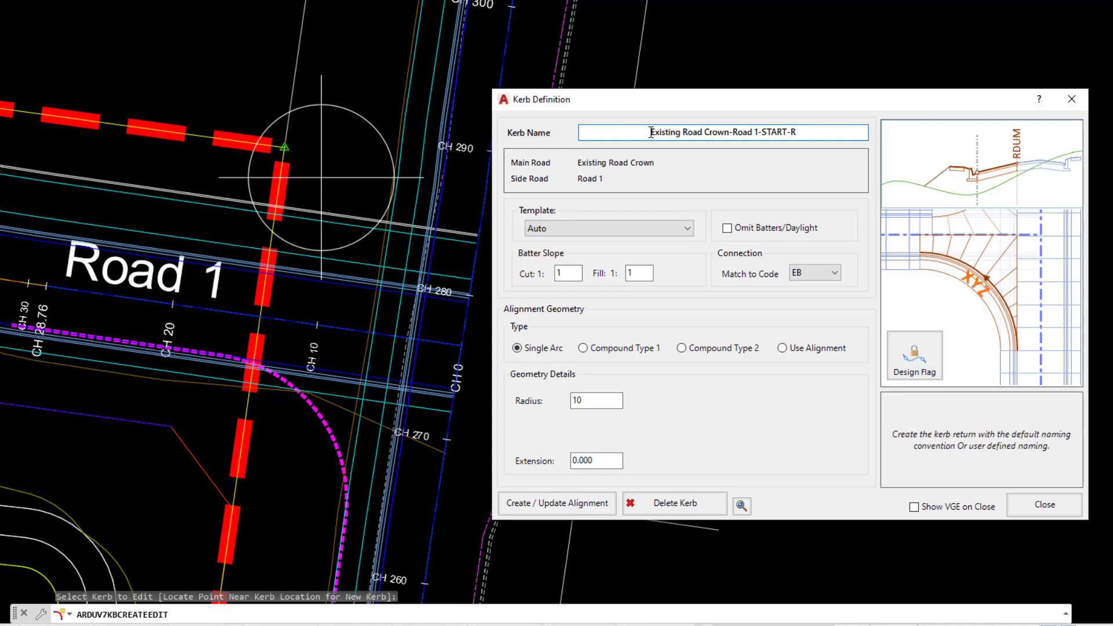
{"action": "left_click_drag", "start_coordinate": [640, 132], "coordinate": [820, 137]}
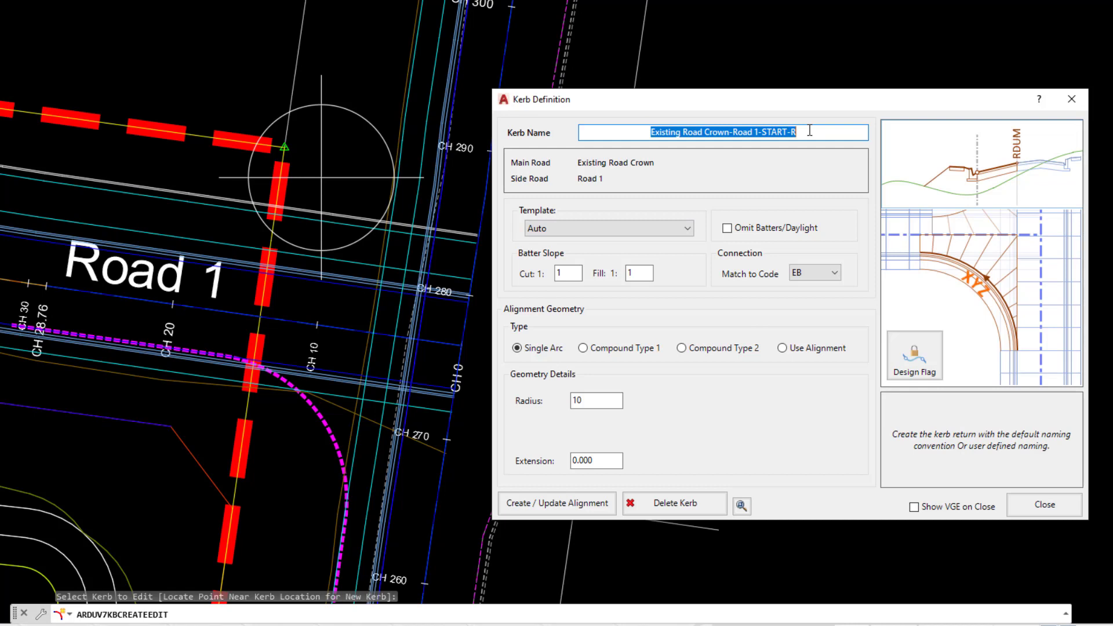
{"action": "left_click", "coordinate": [650, 132]}
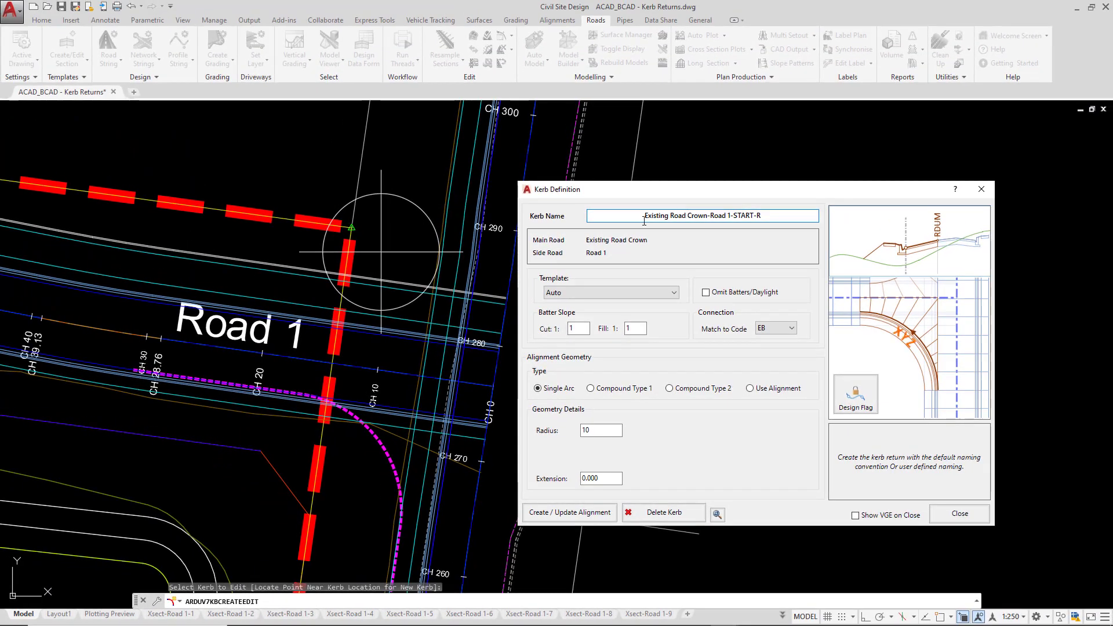
{"action": "left_click_drag", "start_coordinate": [651, 132], "coordinate": [695, 135]}
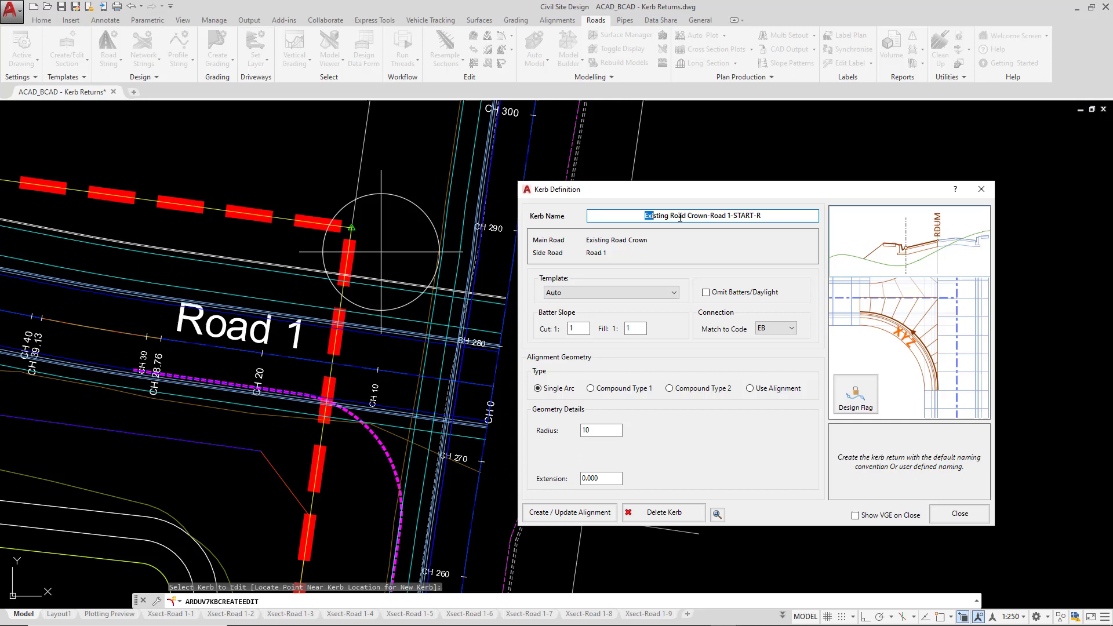
Replace the default auto-generated kerb name with KR1.
{"action": "left_click_drag", "start_coordinate": [679, 218], "coordinate": [783, 213]}
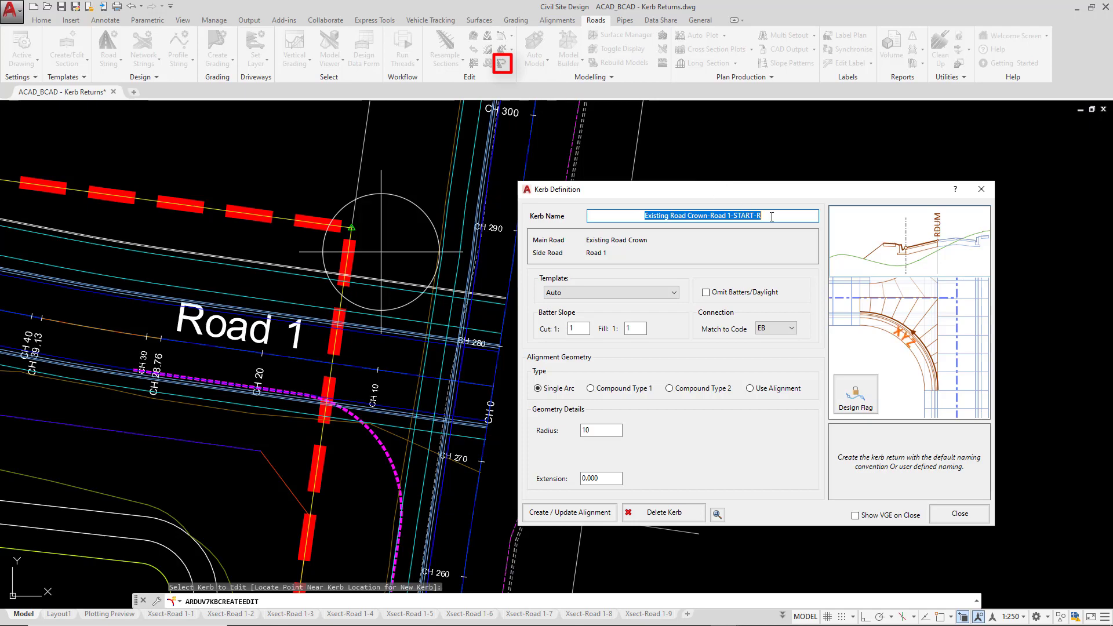
{"action": "type", "text": "KR1"}
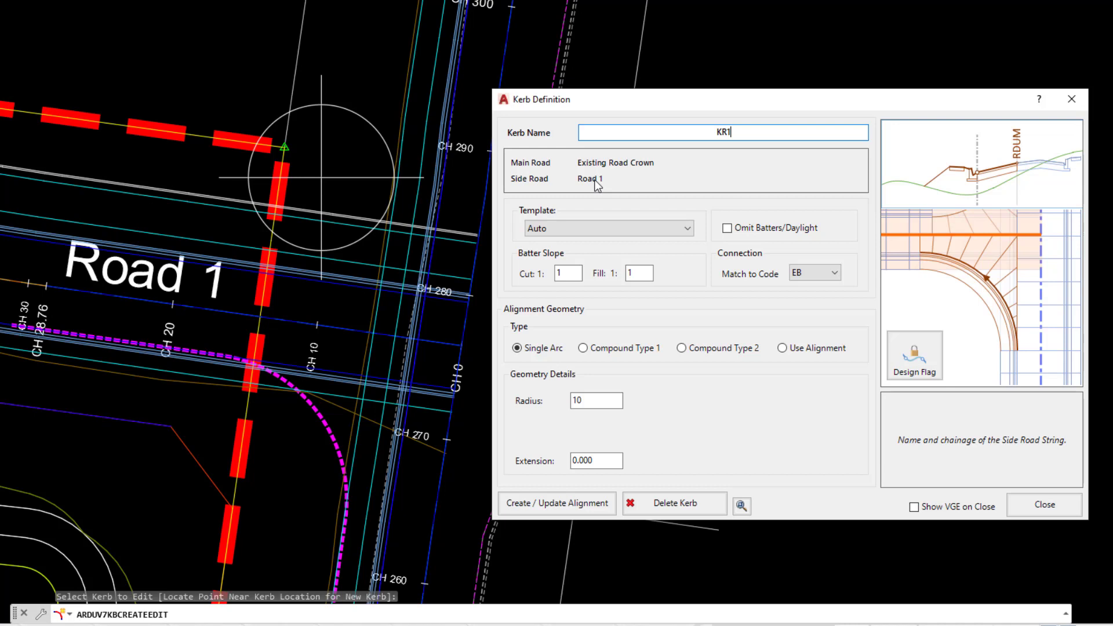
{"action": "left_click", "coordinate": [576, 225]}
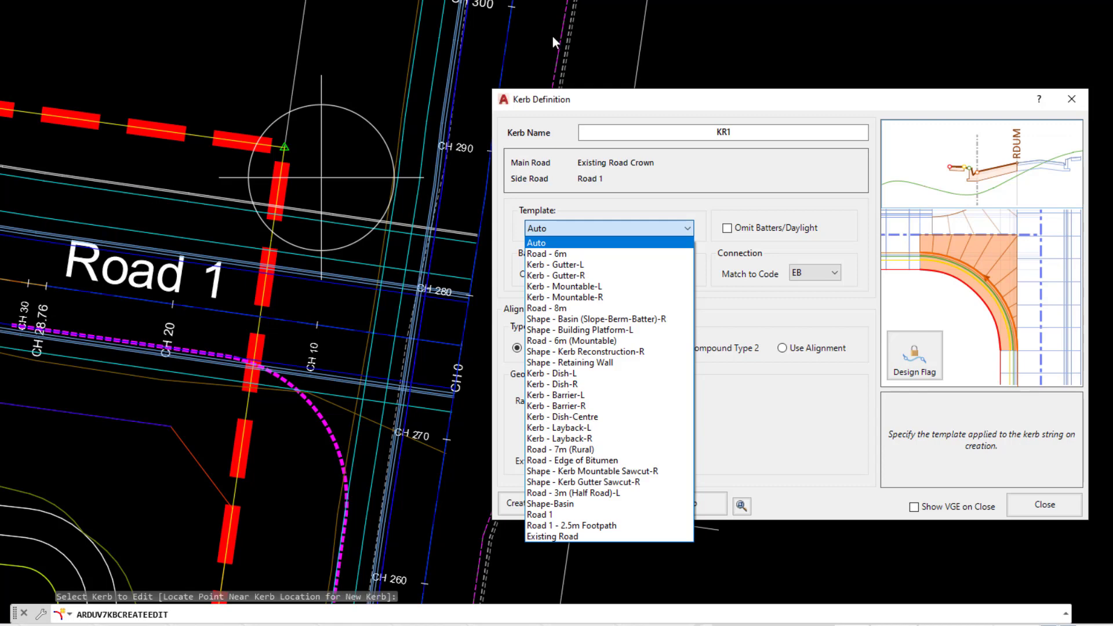
{"action": "left_click", "coordinate": [676, 198]}
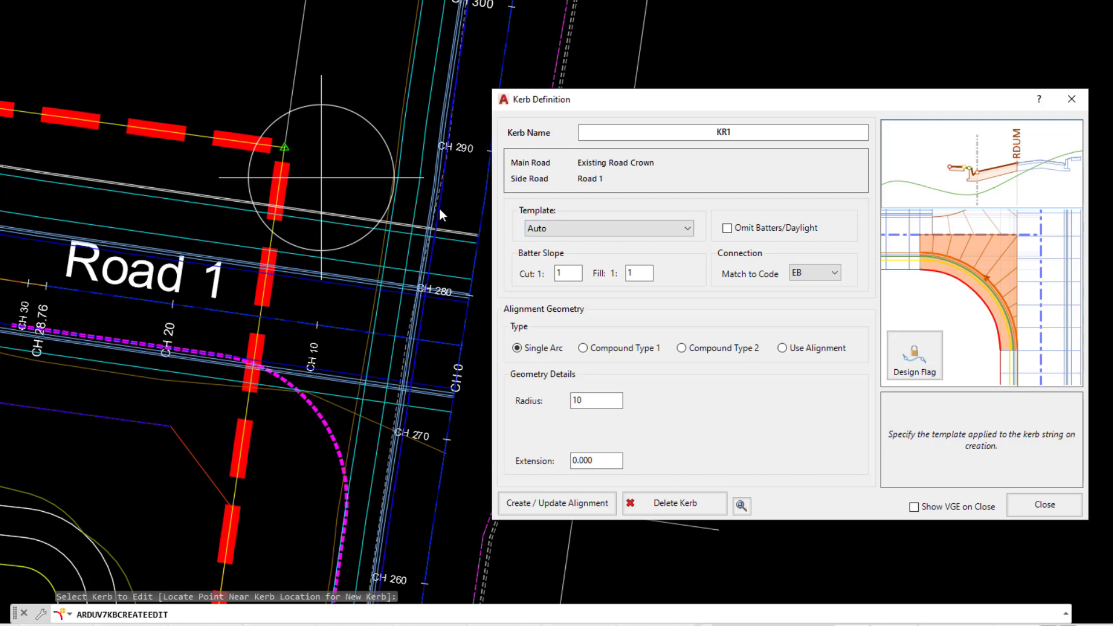
{"action": "mouse_move", "coordinate": [571, 274]}
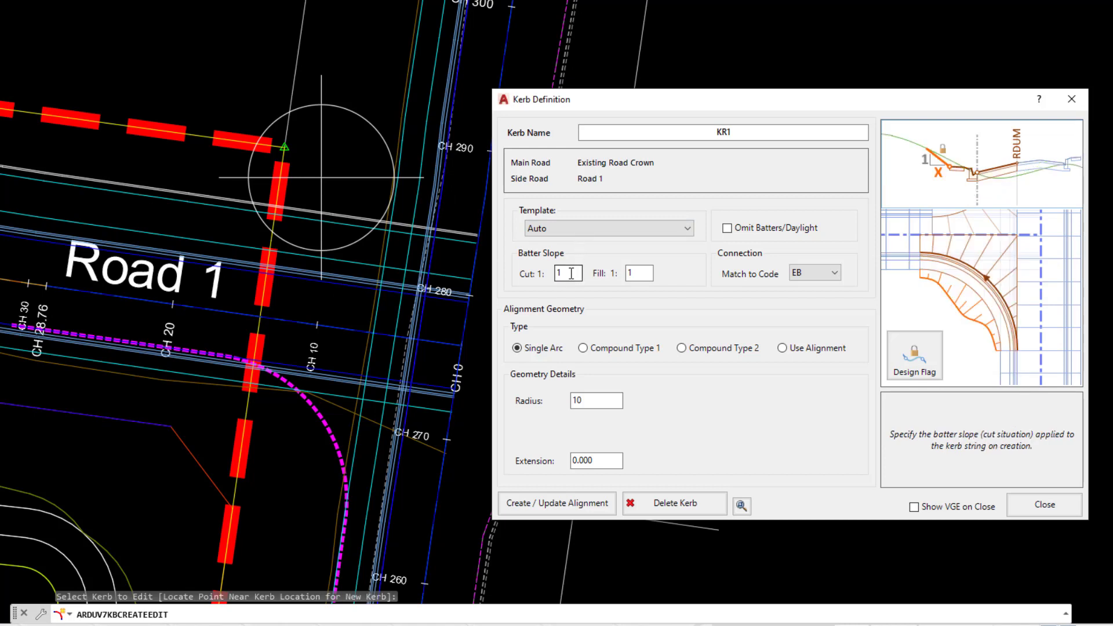
{"action": "mouse_move", "coordinate": [543, 229]}
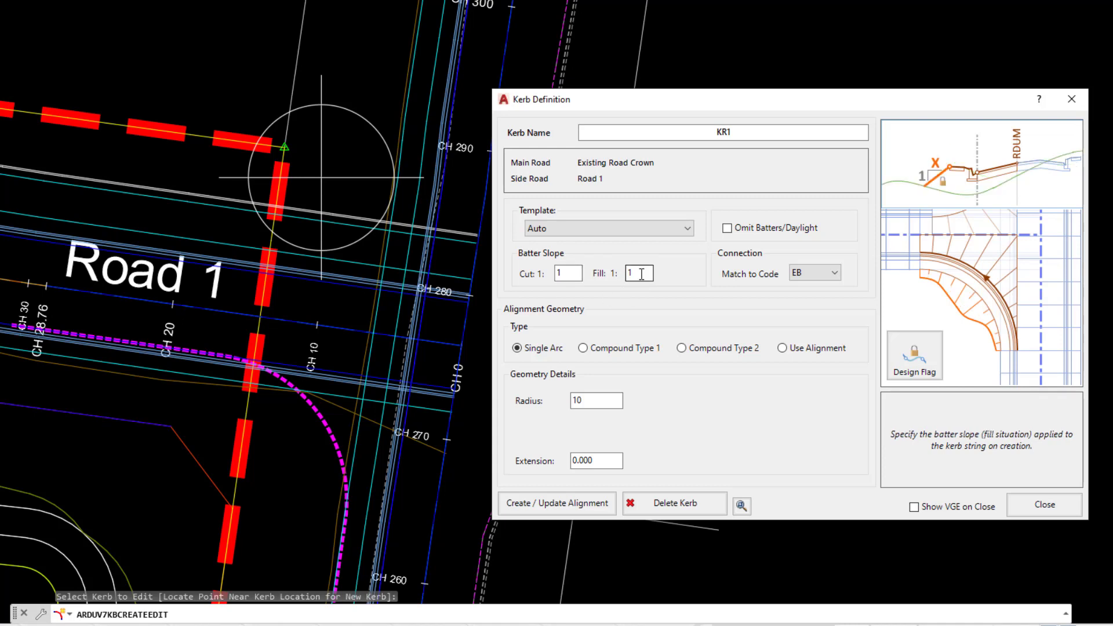
{"action": "mouse_move", "coordinate": [727, 233]}
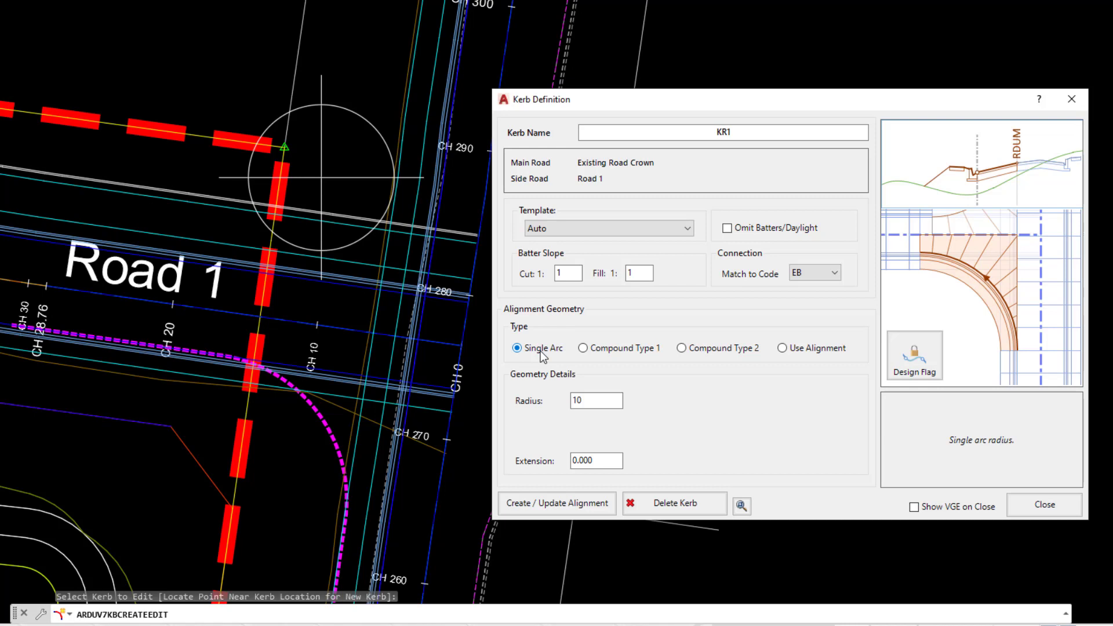
{"action": "double_click", "coordinate": [585, 400]}
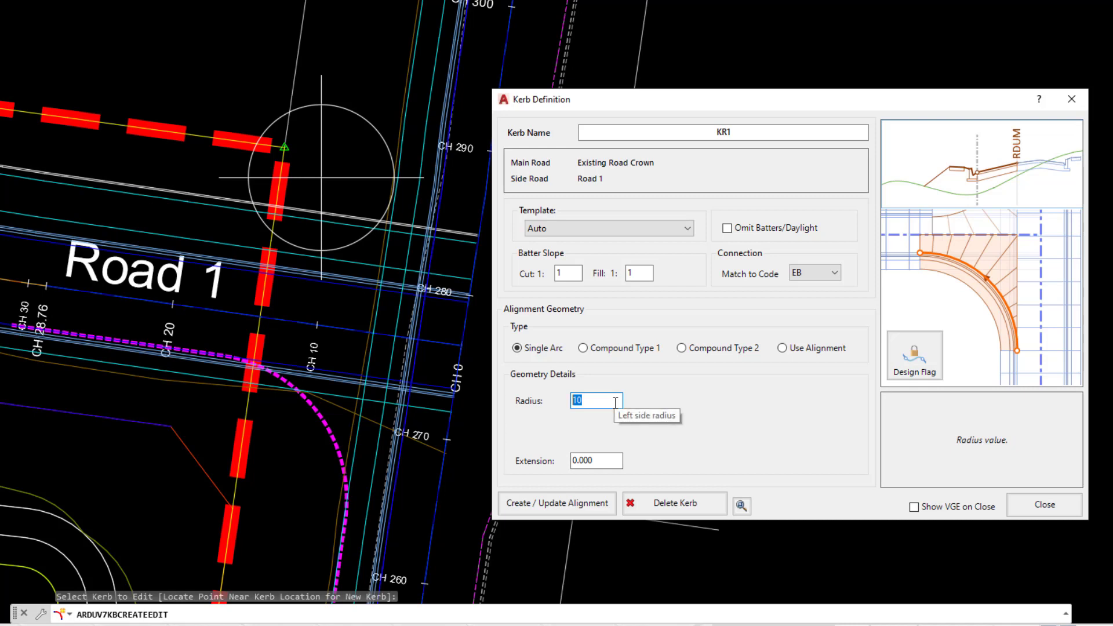
{"action": "left_click", "coordinate": [521, 351]}
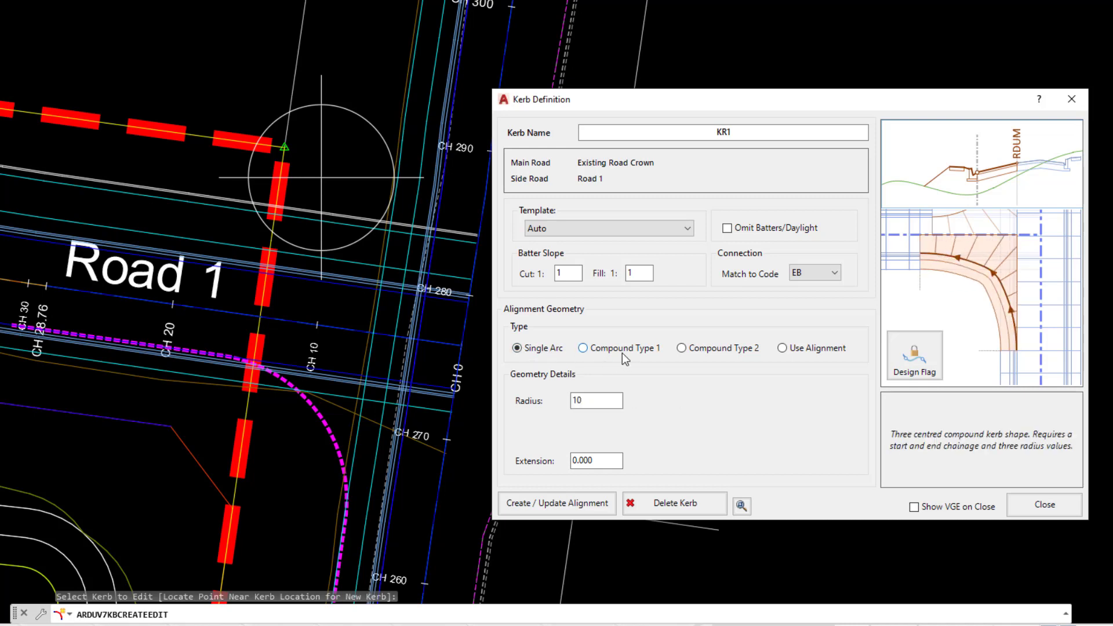
{"action": "left_click", "coordinate": [619, 351]}
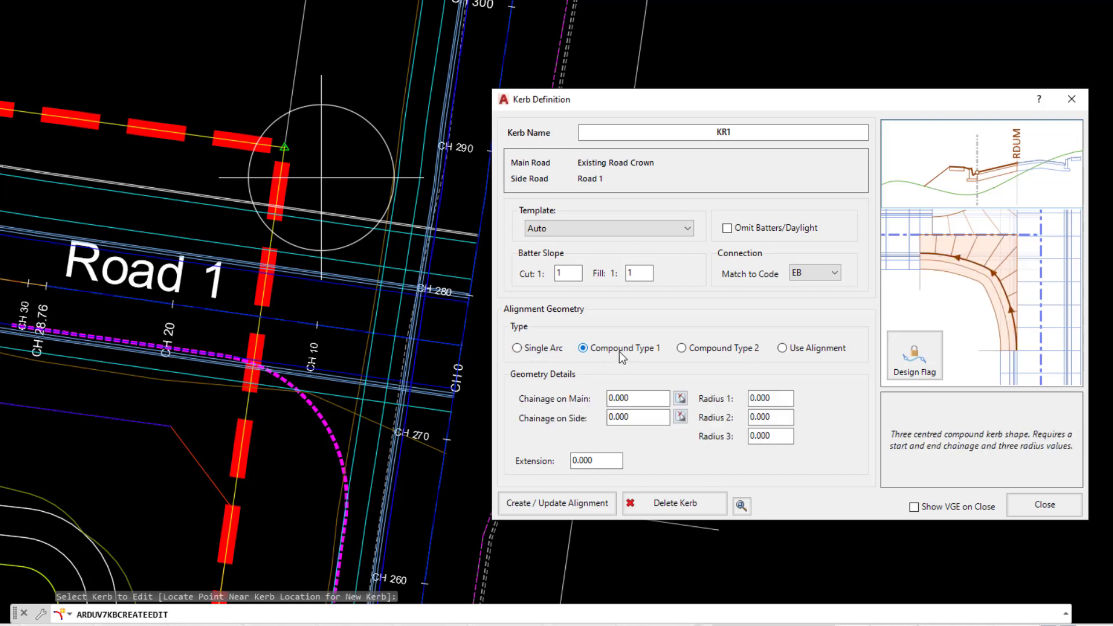
{"action": "left_click", "coordinate": [700, 350]}
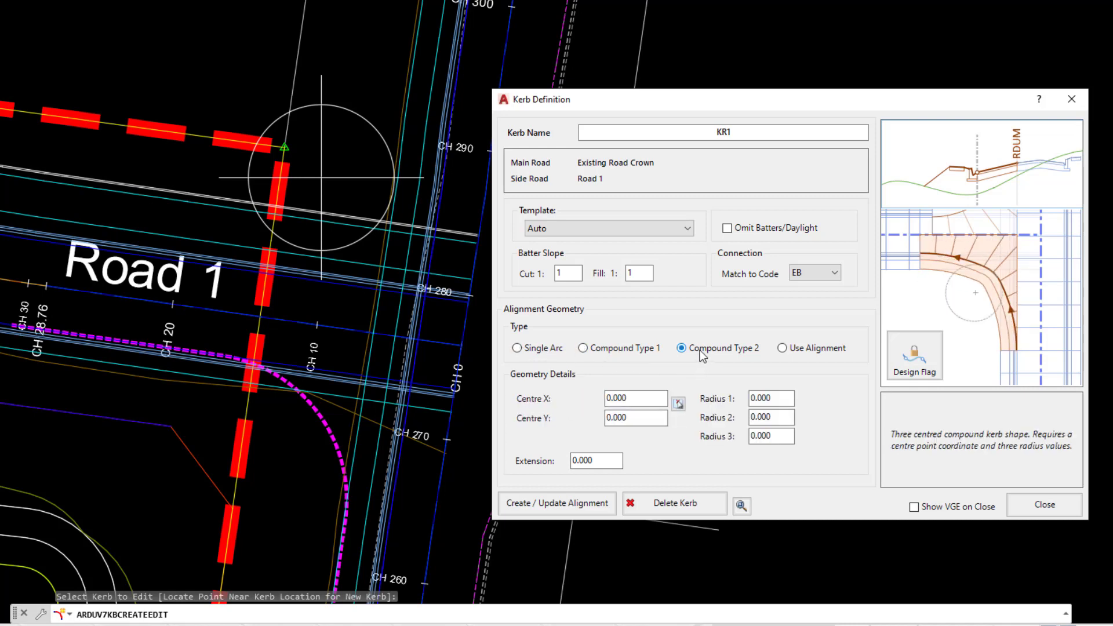
{"action": "left_click", "coordinate": [811, 350]}
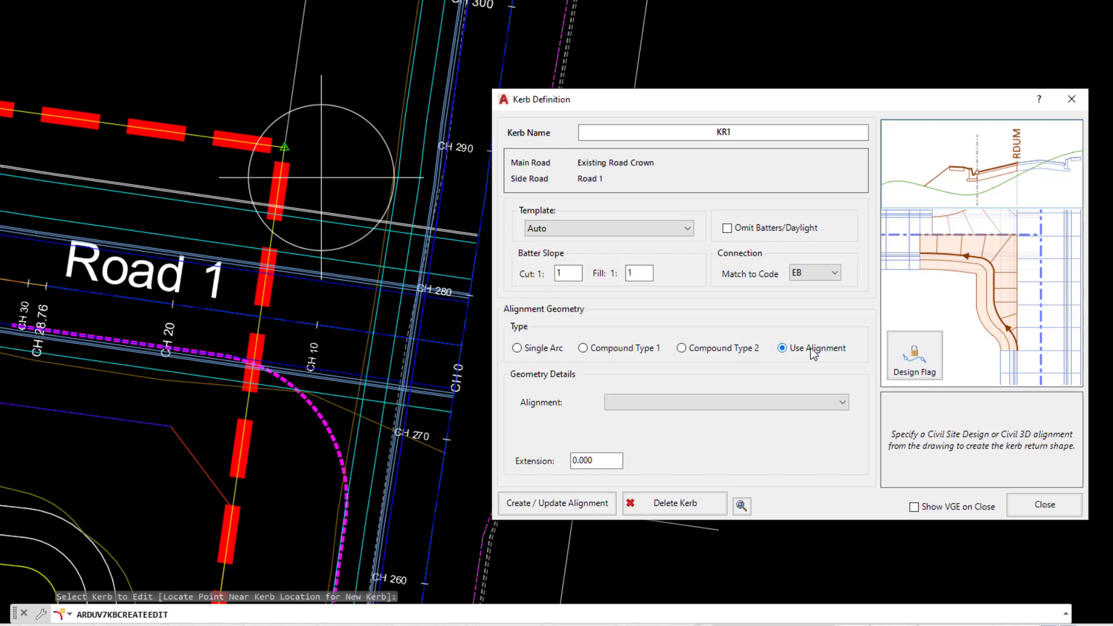
{"action": "left_click", "coordinate": [516, 348]}
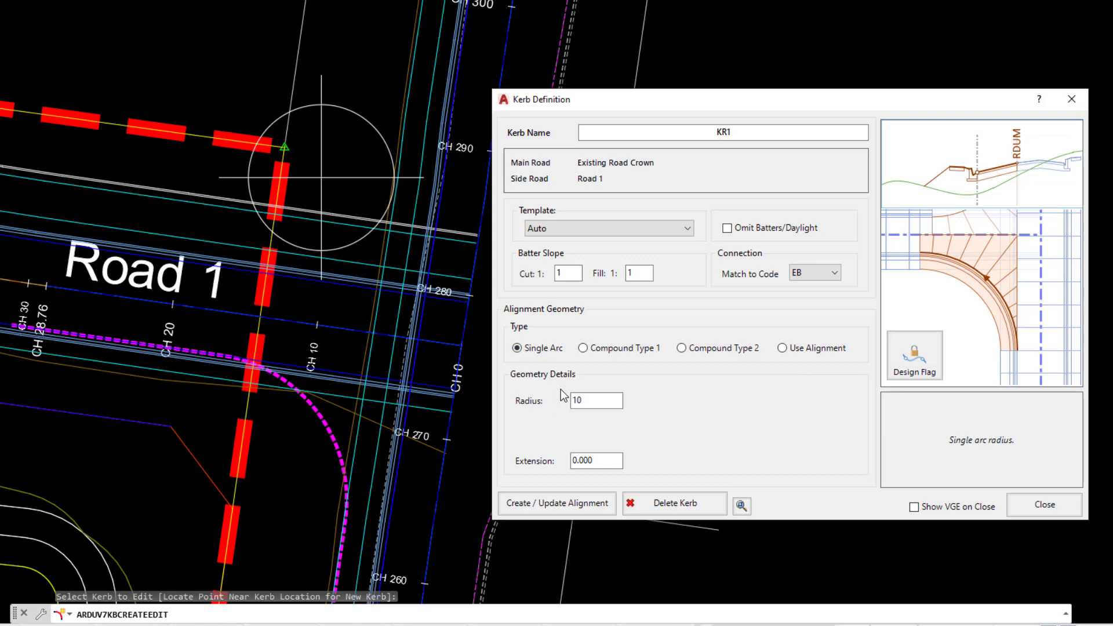
{"action": "double_click", "coordinate": [578, 399]}
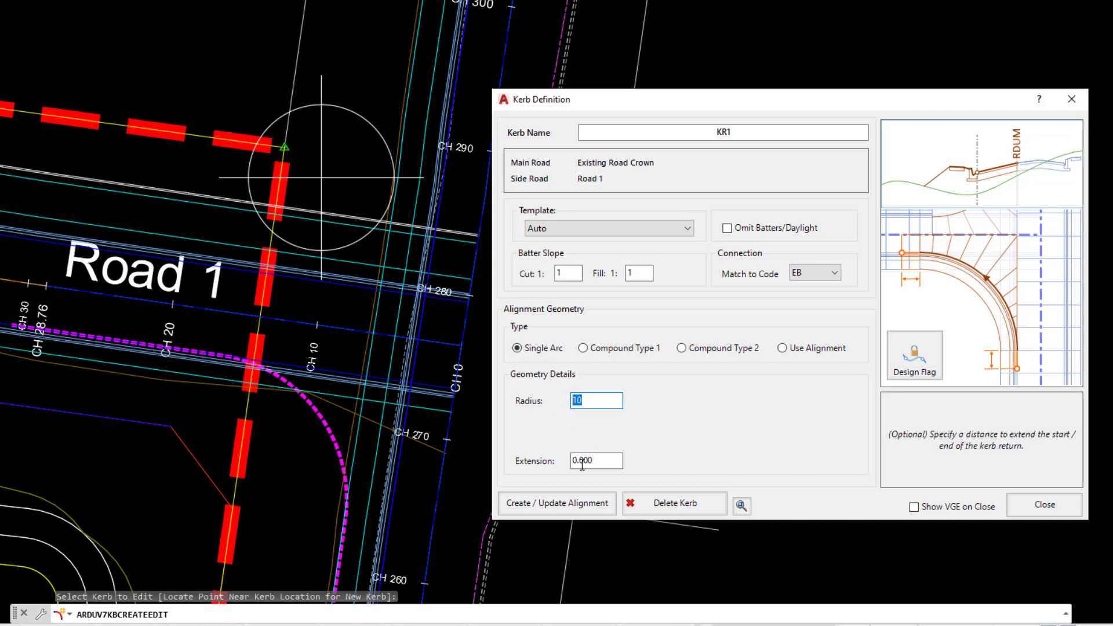
Build kerb return KR1 as a single 10-radius arc and move the dialog aside.
{"action": "left_click", "coordinate": [565, 504]}
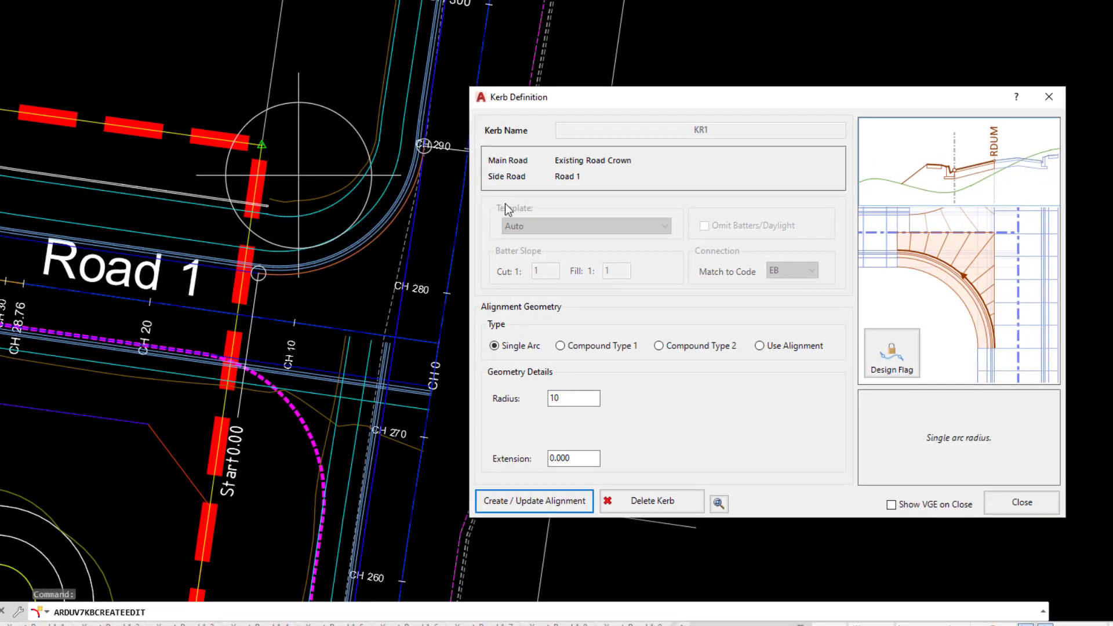
{"action": "left_click_drag", "start_coordinate": [547, 93], "coordinate": [582, 69]}
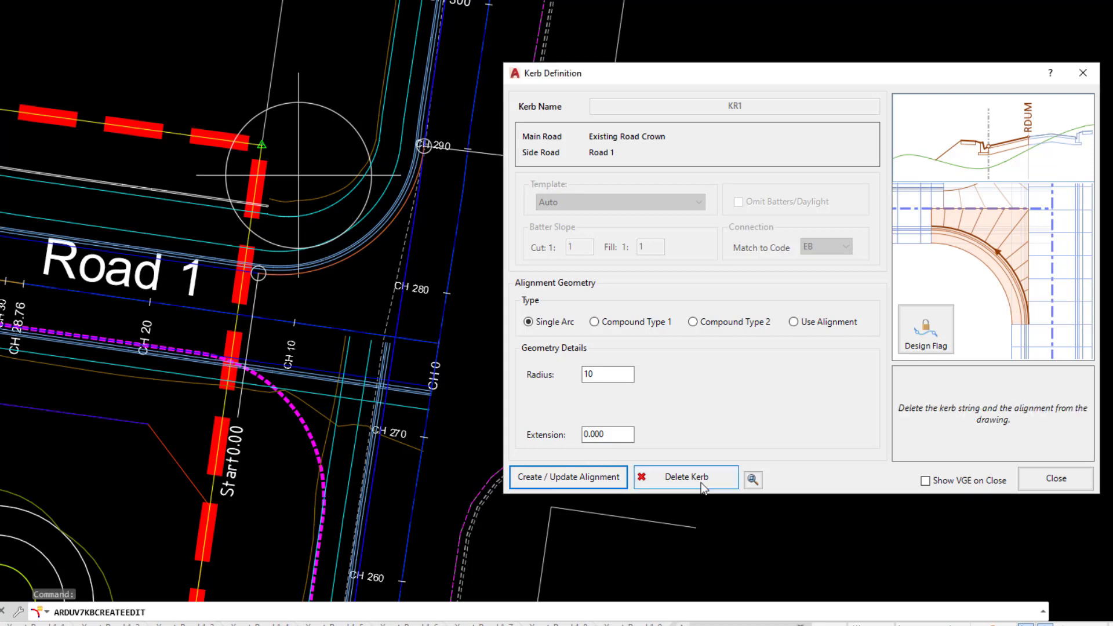
Zoom and pan to inspect the new KR1 kerb near CH 290.
{"action": "left_click", "coordinate": [751, 479]}
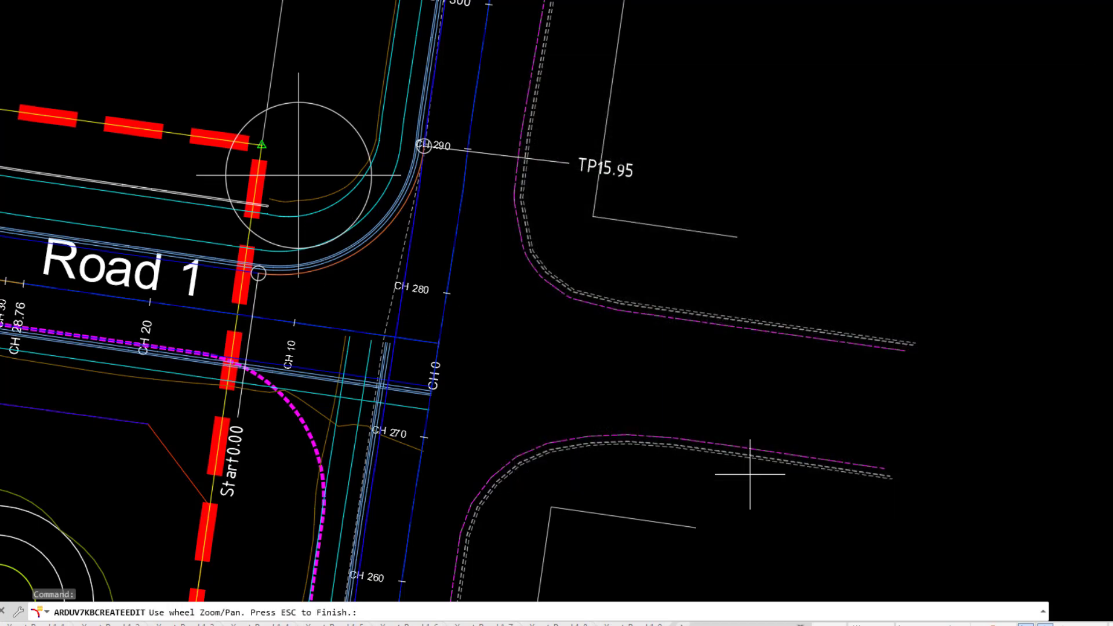
{"action": "scroll", "coordinate": [301, 158], "scroll_direction": "up", "scroll_amount": 2}
{"action": "scroll", "coordinate": [255, 214], "scroll_direction": "up", "scroll_amount": 1}
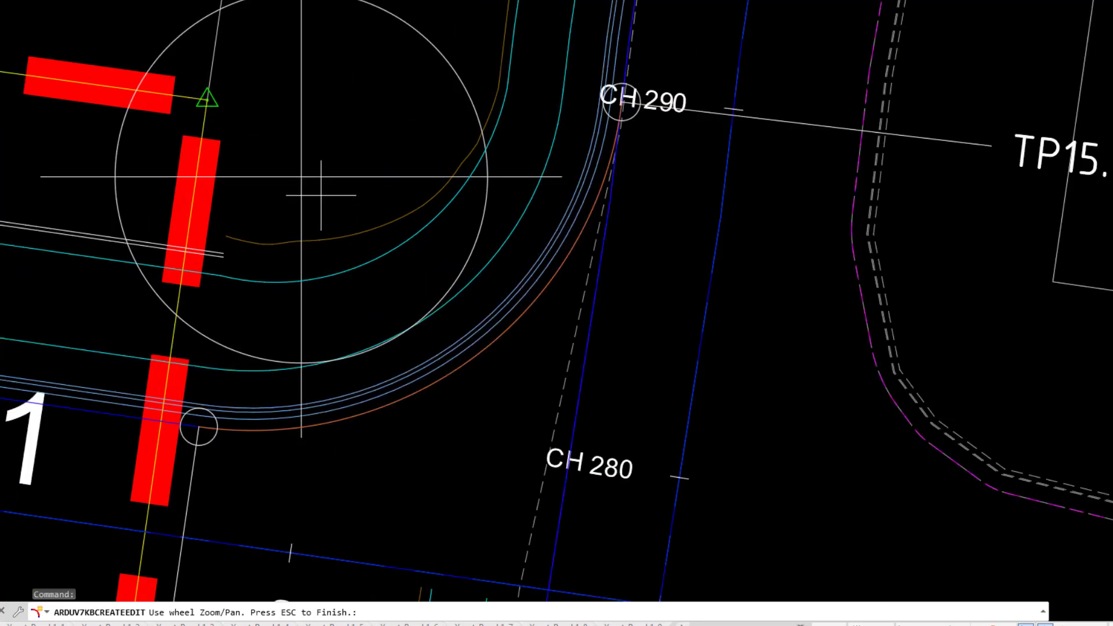
{"action": "scroll", "coordinate": [255, 214], "scroll_direction": "down", "scroll_amount": 1}
{"action": "middle_click_drag", "start_coordinate": [494, 215], "coordinate": [330, 161]}
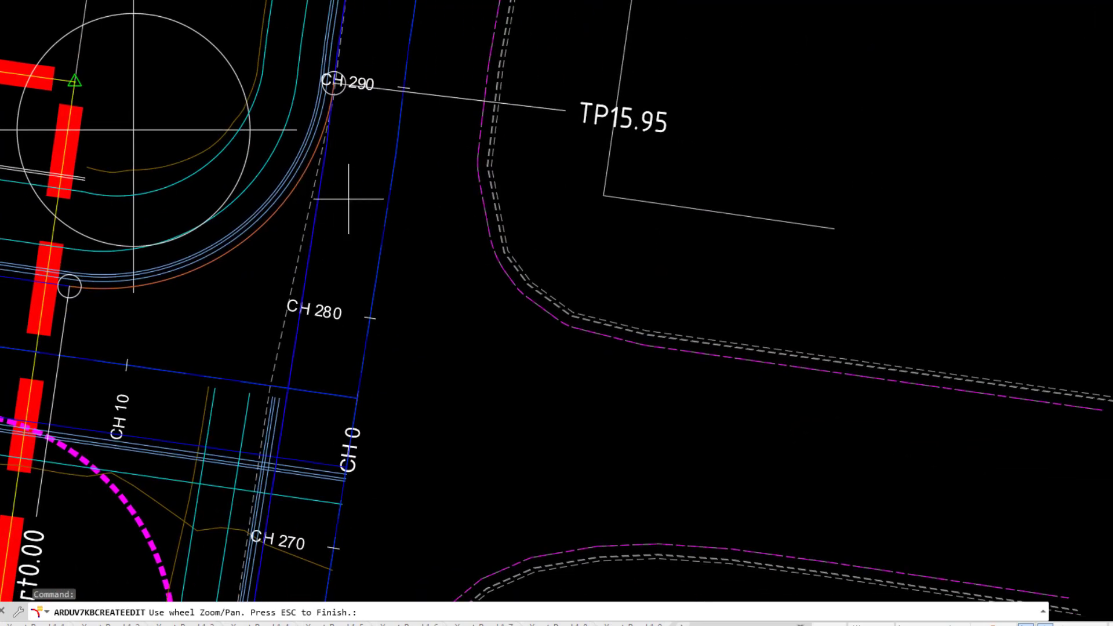
Change KR1's radius from 10 to 7.5 and rebuild the alignment.
{"action": "key", "text": "Escape"}
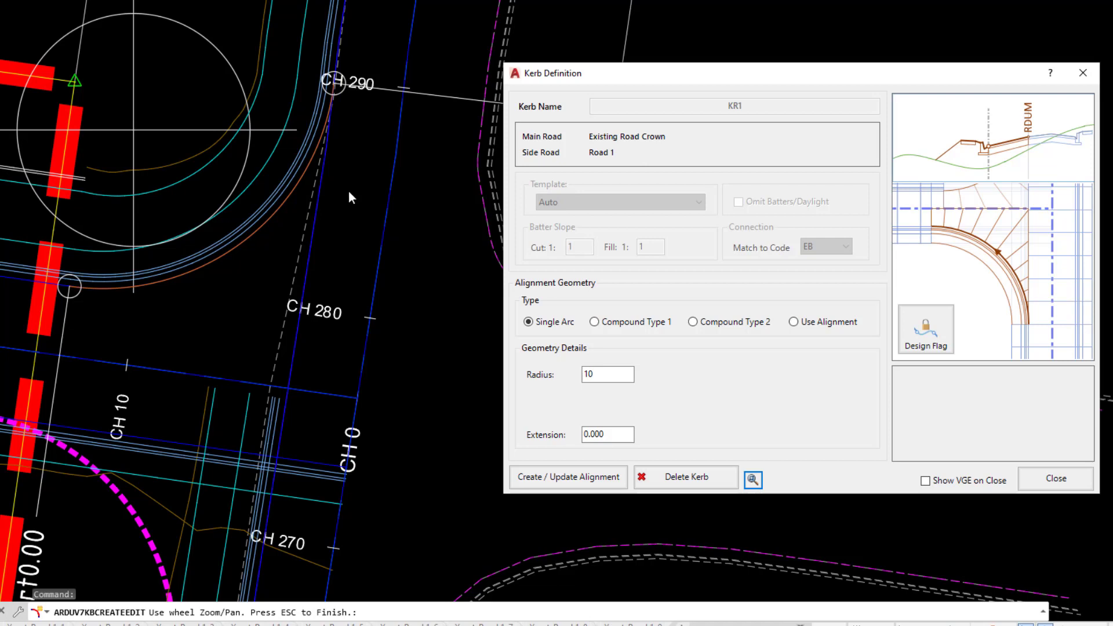
{"action": "double_click", "coordinate": [602, 374]}
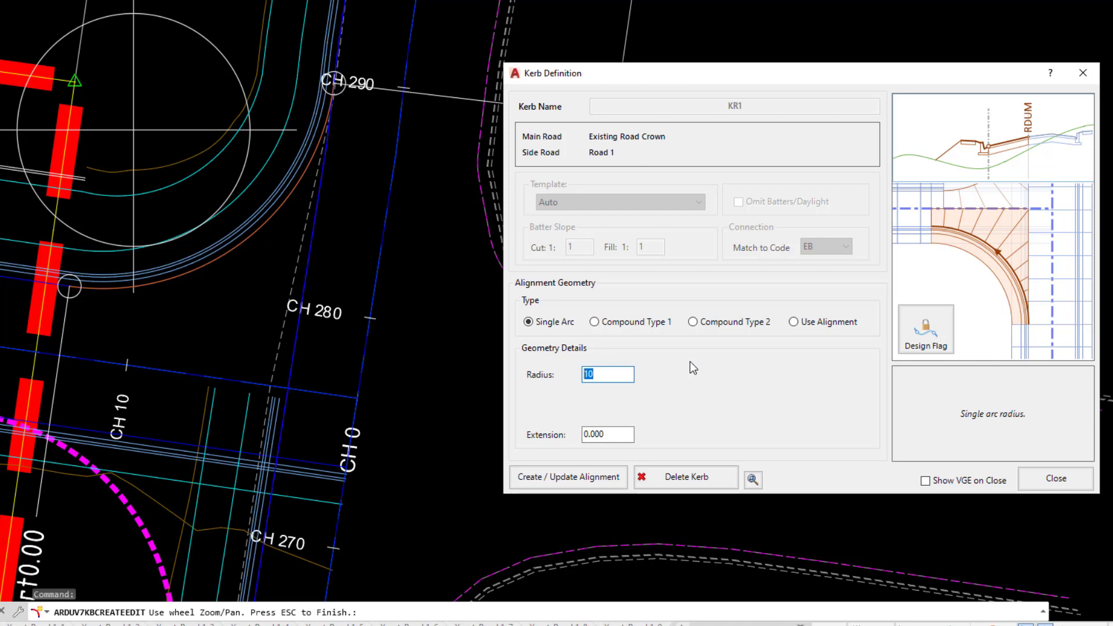
{"action": "type", "text": "7.5"}
{"action": "left_click", "coordinate": [590, 483]}
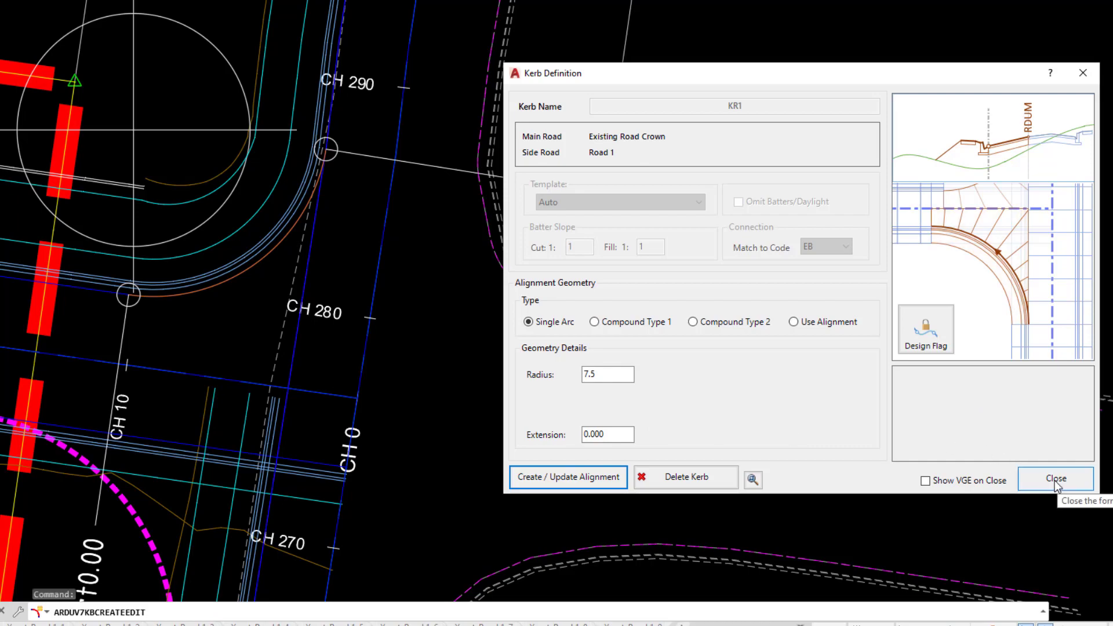
Reselect kerb KR1 to confirm its 7.5 radius, then close the Kerb Definition.
{"action": "left_click", "coordinate": [1056, 479]}
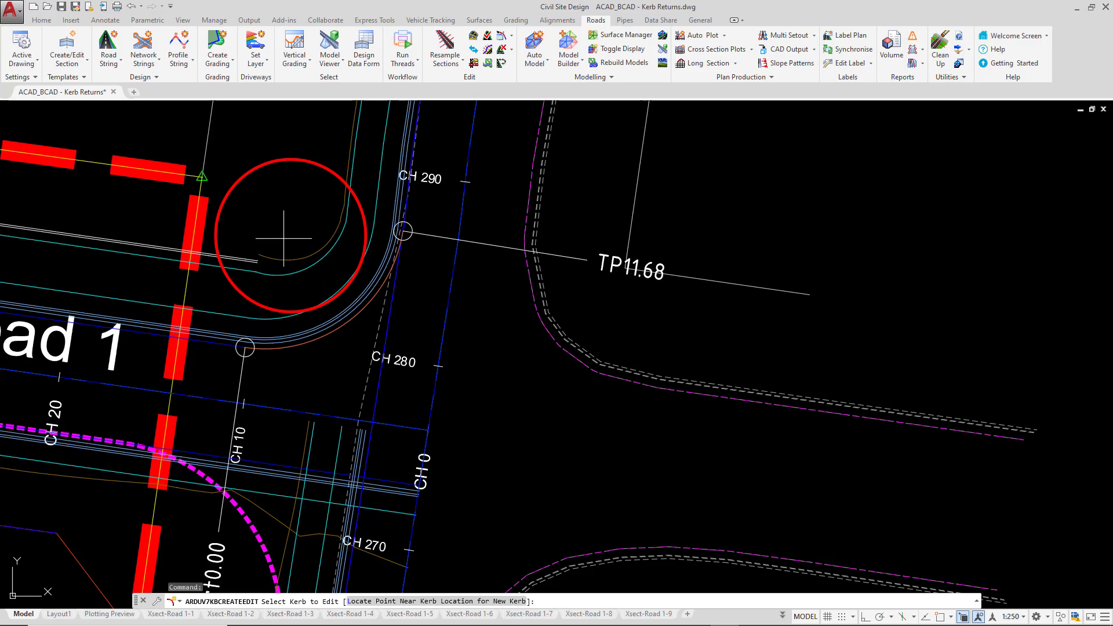
{"action": "left_click", "coordinate": [277, 232]}
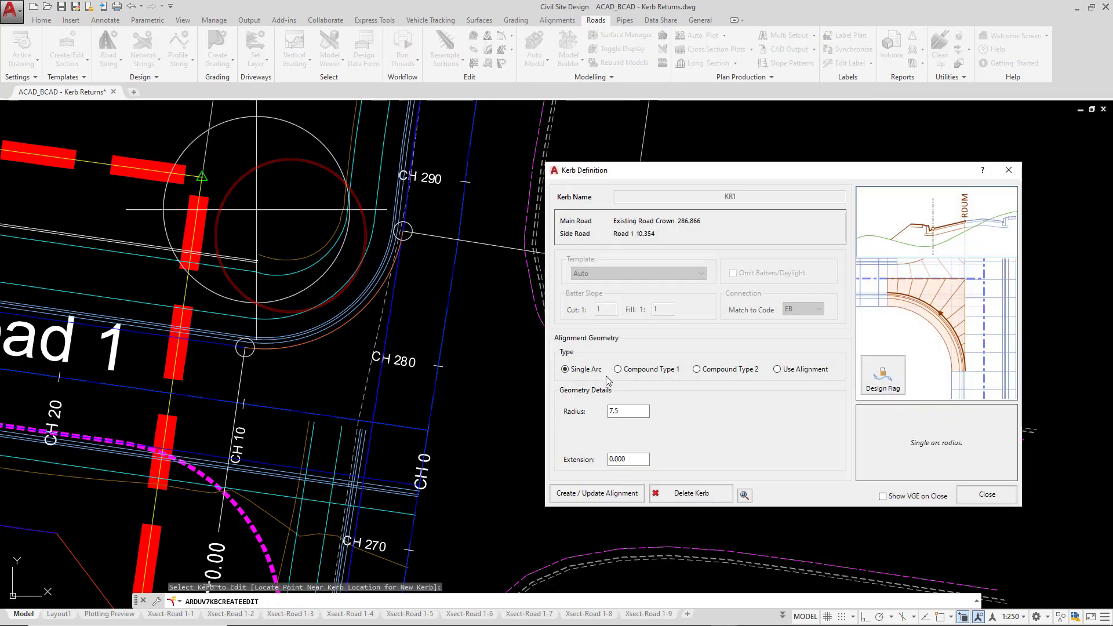
{"action": "left_click", "coordinate": [614, 411]}
{"action": "double_click", "coordinate": [614, 411]}
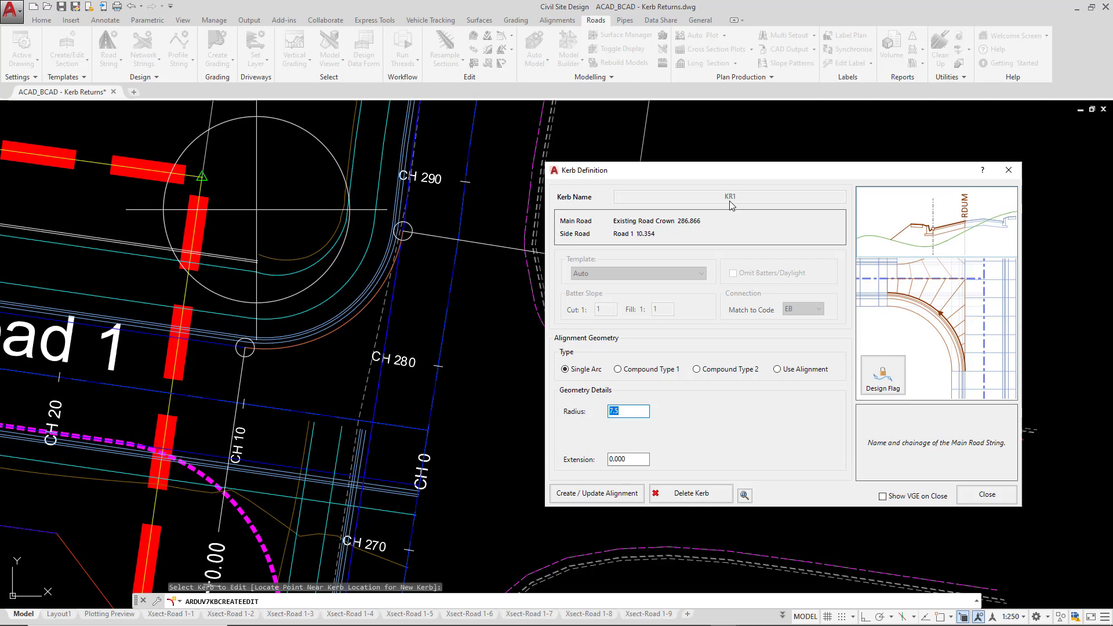
{"action": "left_click", "coordinate": [985, 495]}
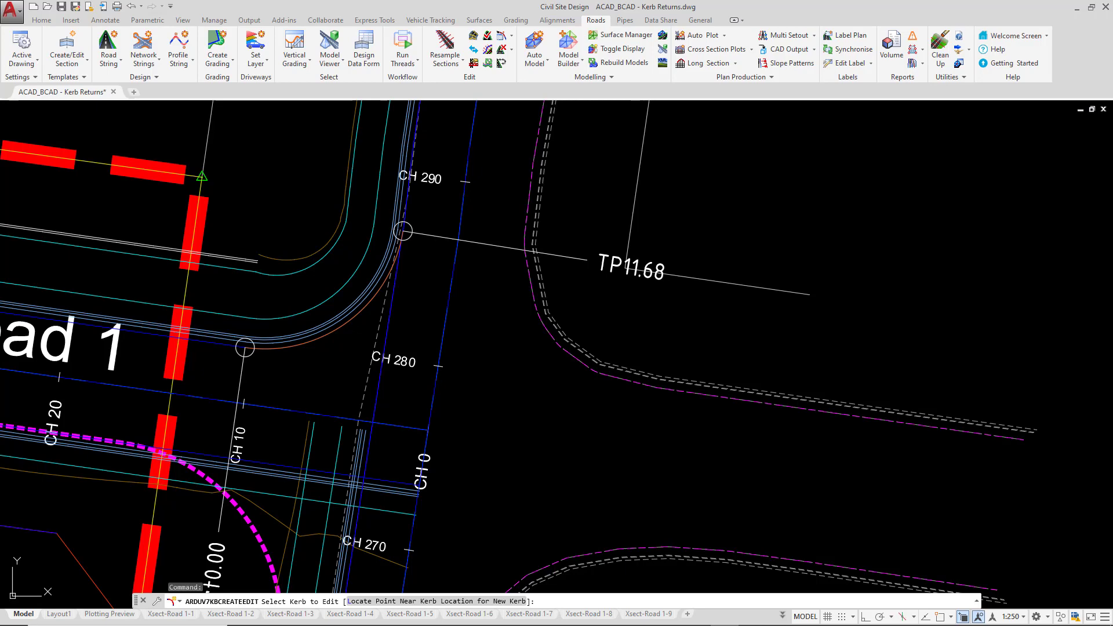
Turn on TotalModel surface contours (1.000 major, 0.200 minor) in Toggle Display.
{"action": "key", "text": "Escape"}
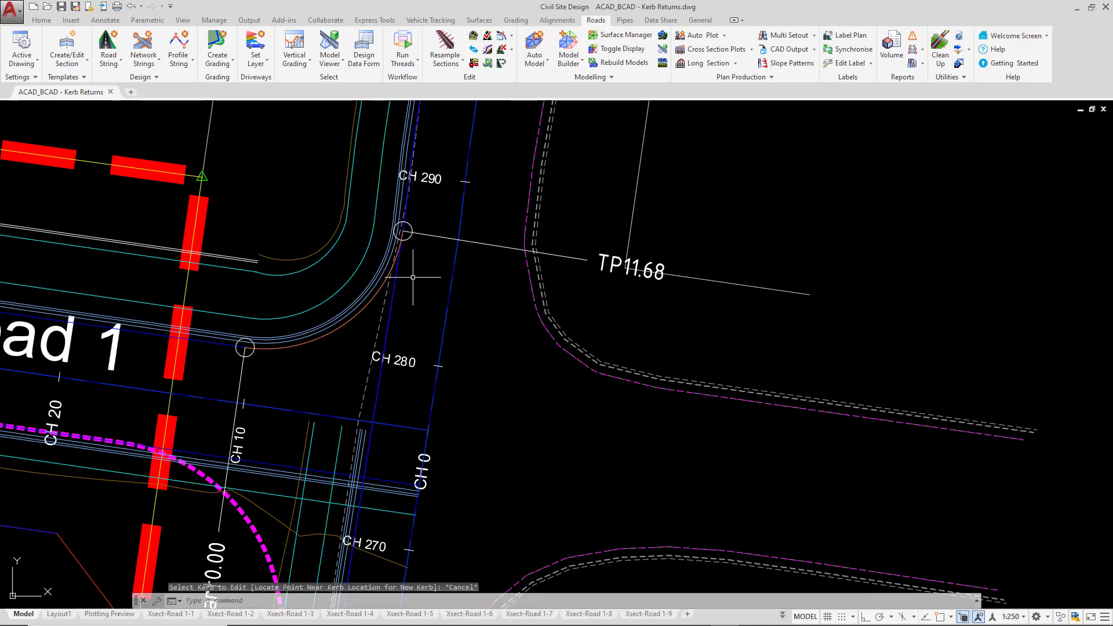
{"action": "scroll", "coordinate": [530, 347], "scroll_direction": "down", "scroll_amount": 3}
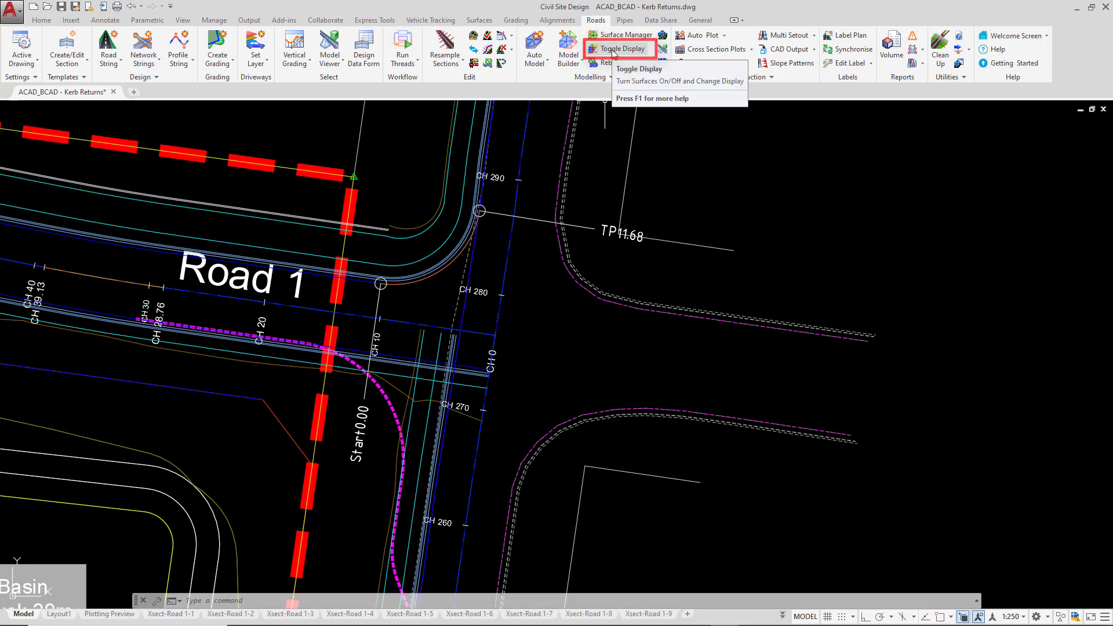
{"action": "left_click", "coordinate": [613, 51]}
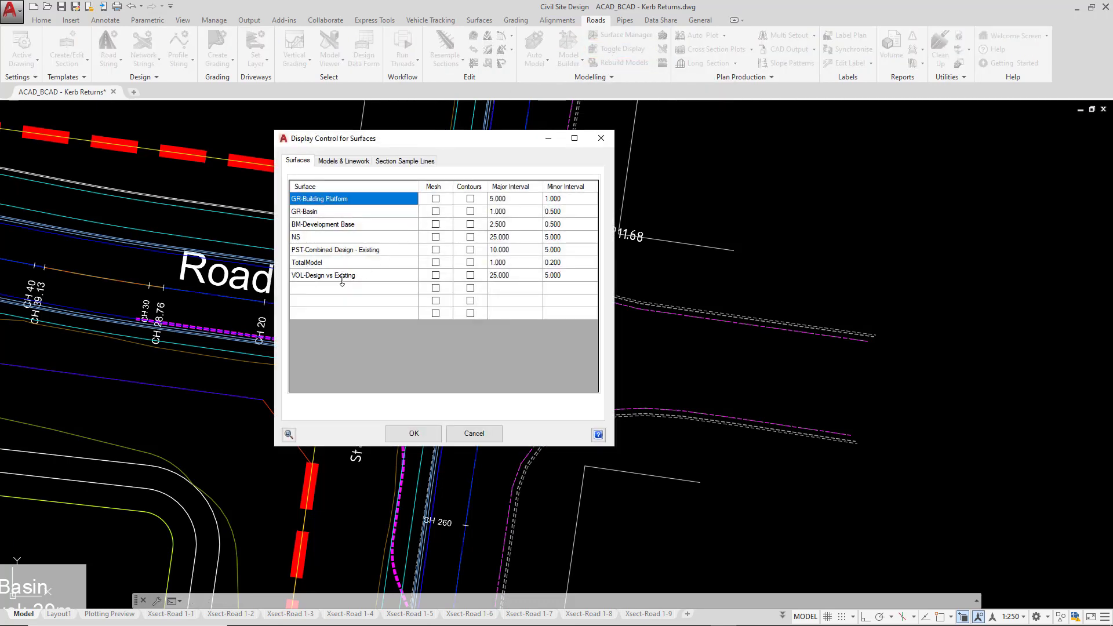
{"action": "left_click", "coordinate": [306, 263]}
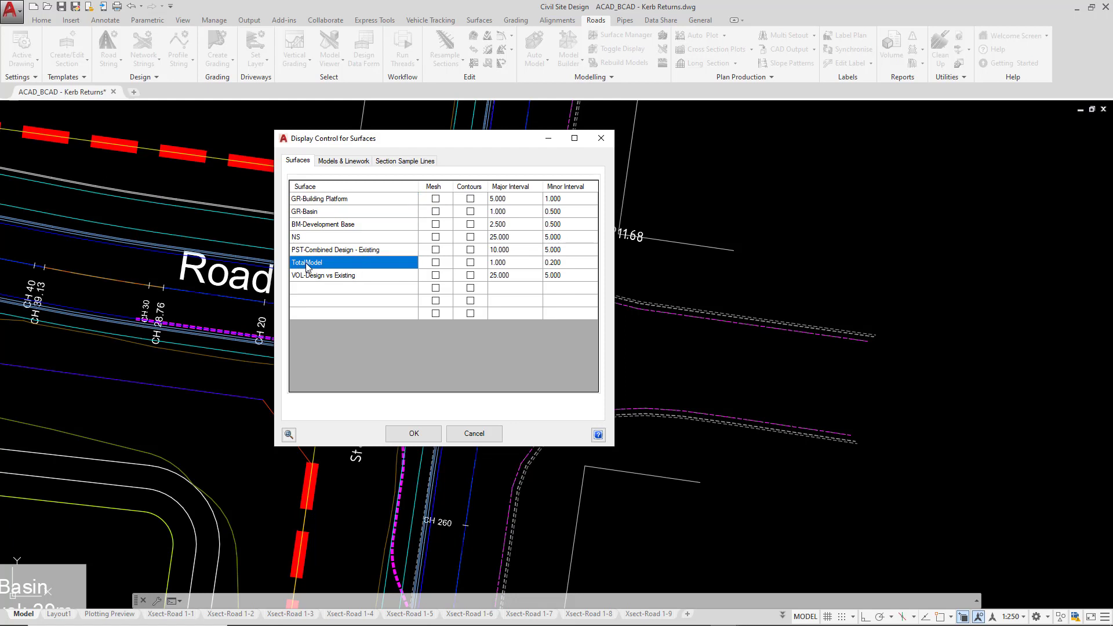
{"action": "left_click", "coordinate": [471, 264]}
{"action": "left_click", "coordinate": [471, 264]}
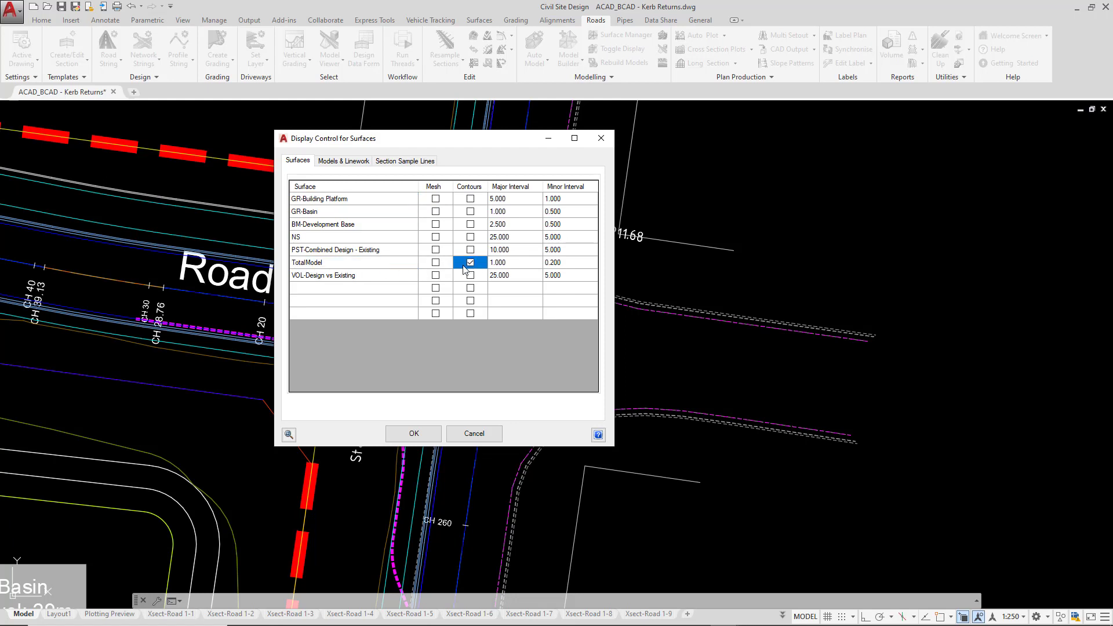
{"action": "left_click", "coordinate": [413, 435]}
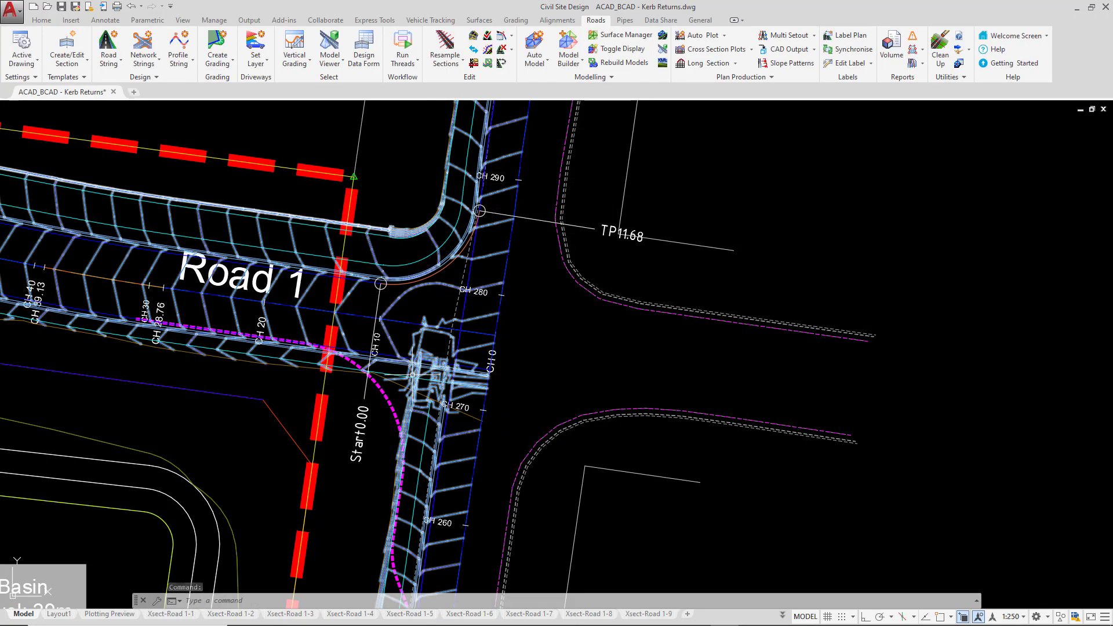
{"action": "scroll", "coordinate": [415, 373], "scroll_direction": "up", "scroll_amount": 2}
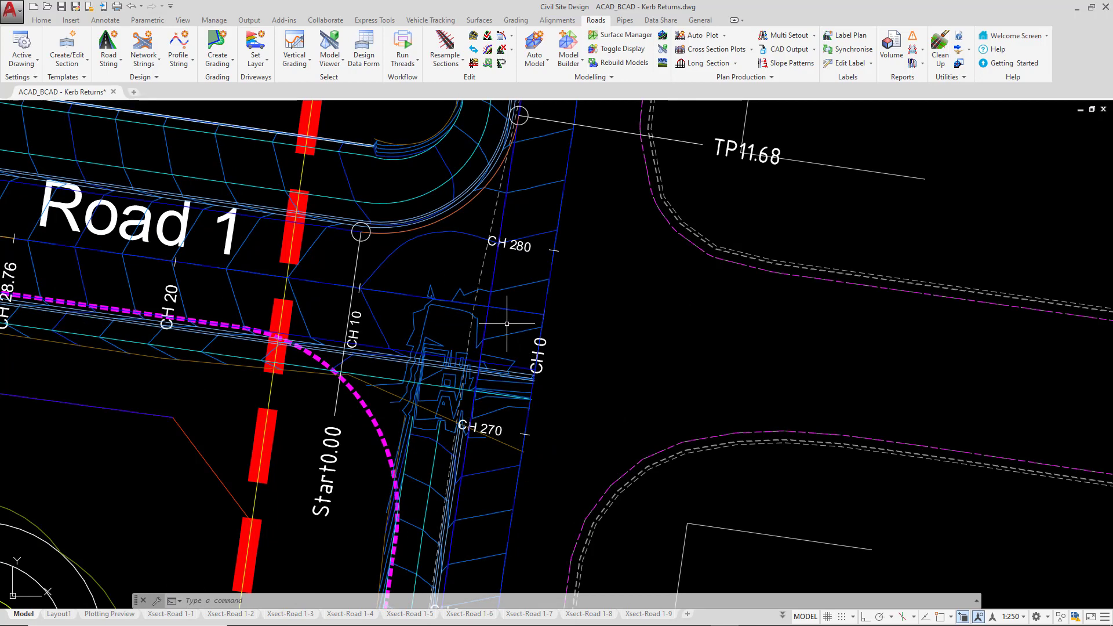
{"action": "middle_click_drag", "start_coordinate": [480, 258], "coordinate": [440, 348]}
{"action": "scroll", "coordinate": [406, 354], "scroll_direction": "up", "scroll_amount": 2}
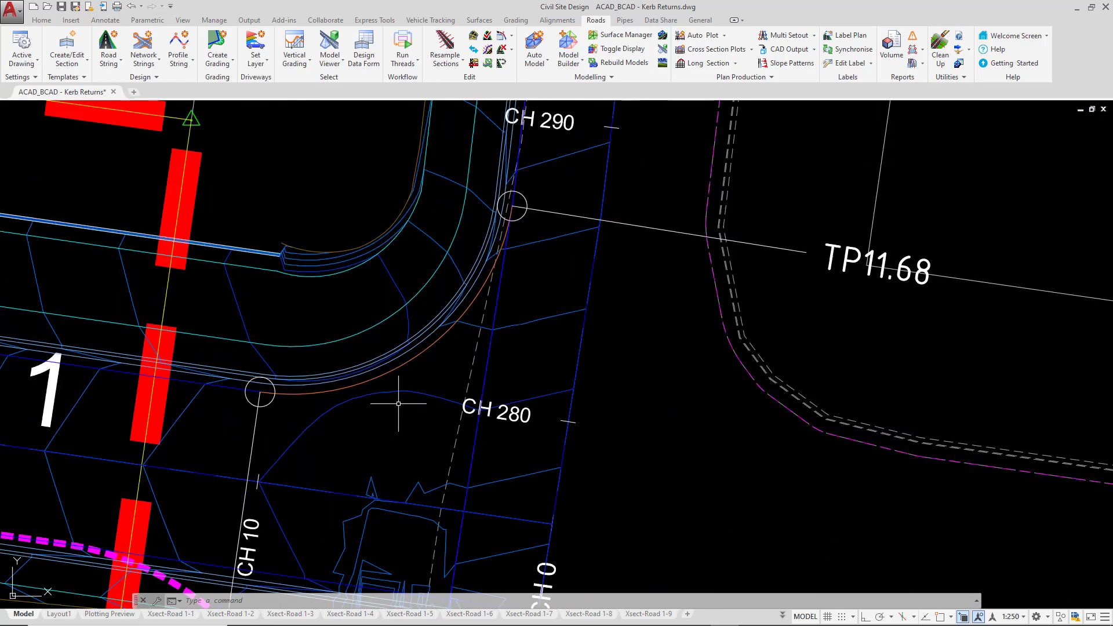